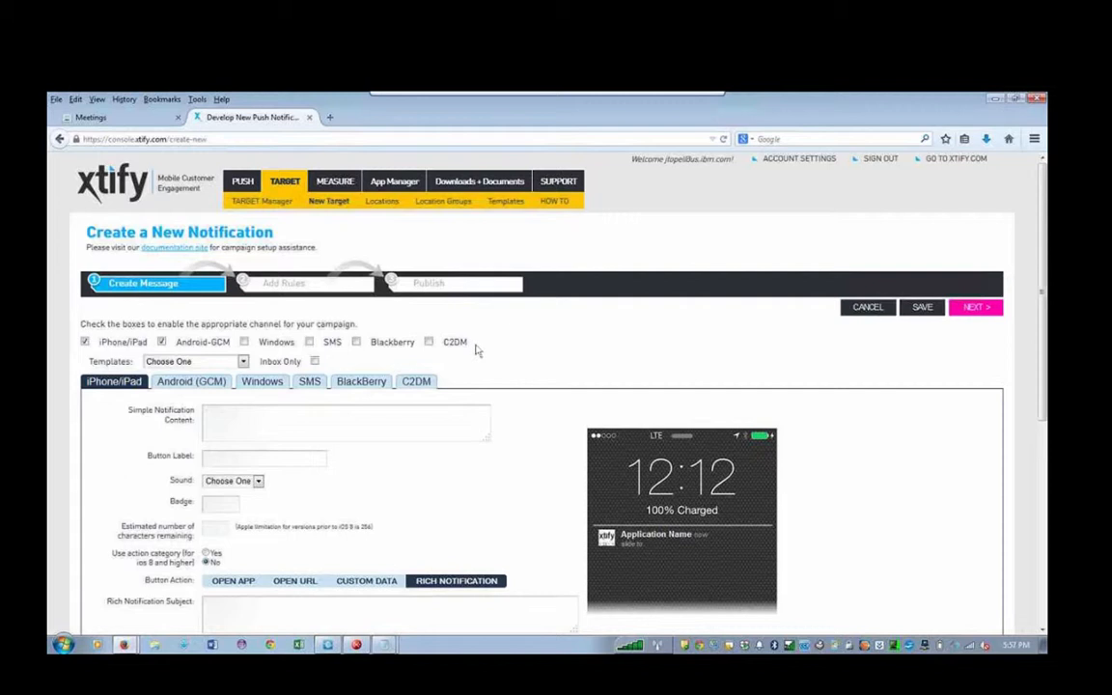
Look over the new notification's Android (GCM) message form and return to the iPhone/iPad form.
{"action": "scroll", "coordinate": [479, 340], "scroll_direction": "down", "scroll_amount": 1}
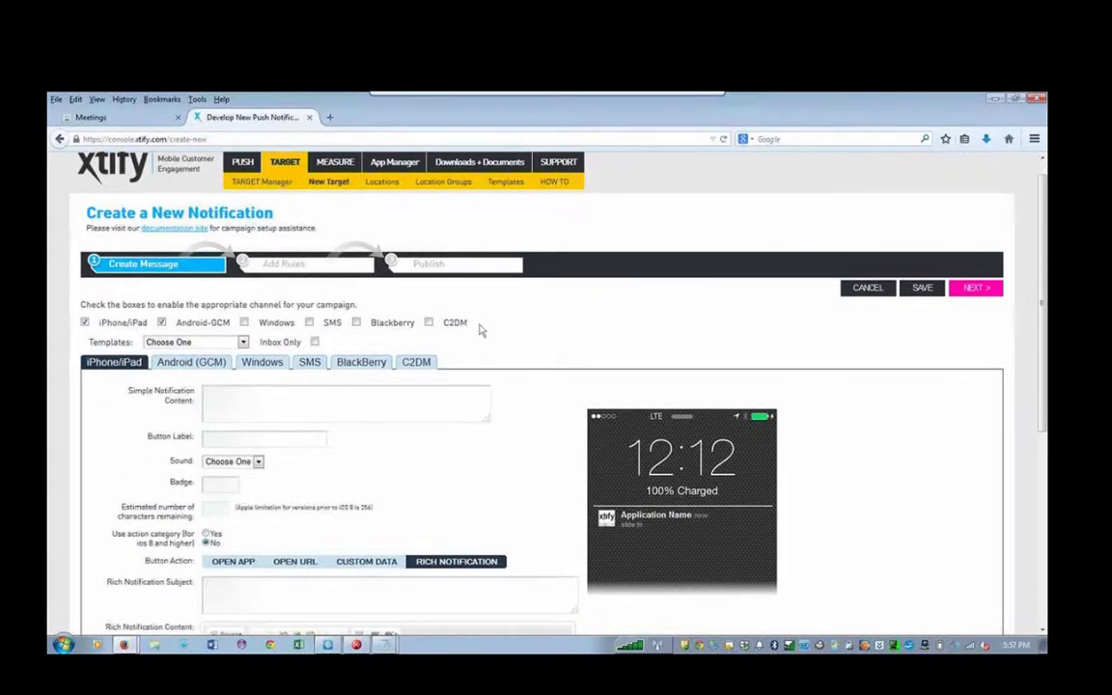
{"action": "scroll", "coordinate": [480, 330], "scroll_direction": "down", "scroll_amount": 1}
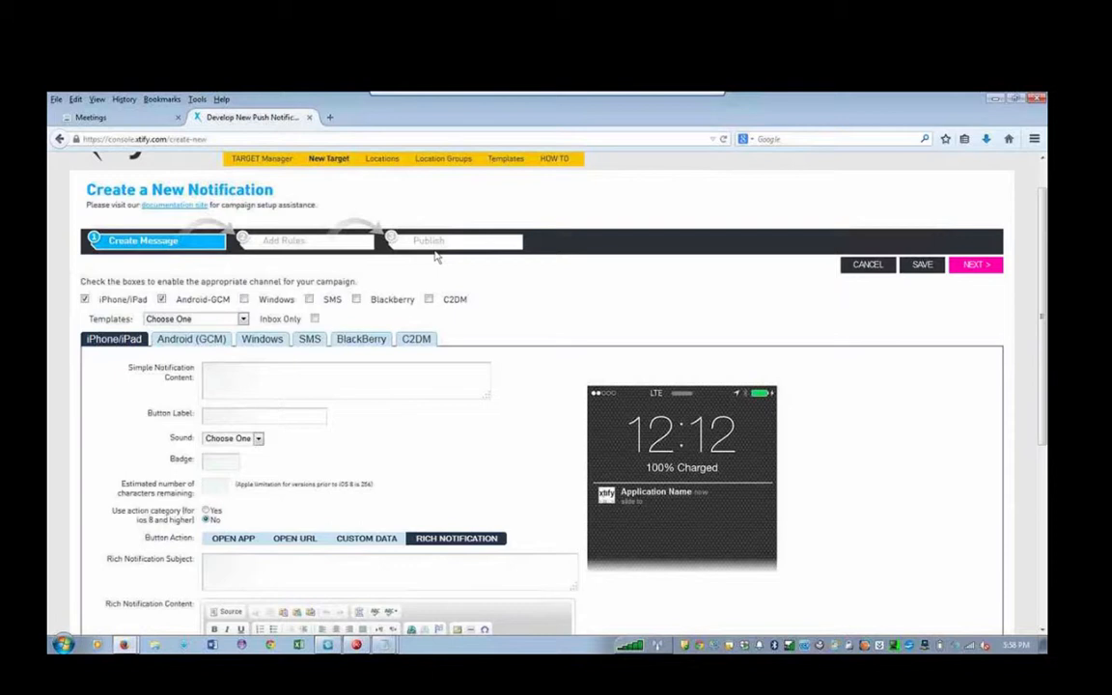
{"action": "scroll", "coordinate": [342, 331], "scroll_direction": "down", "scroll_amount": 1}
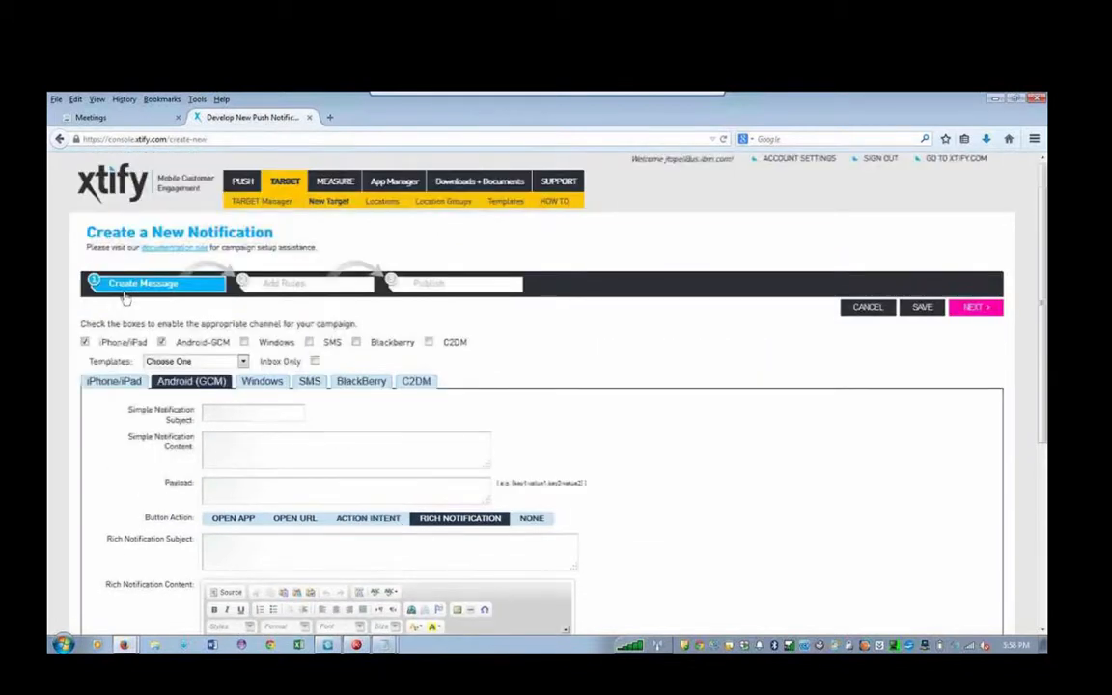
{"action": "scroll", "coordinate": [125, 299], "scroll_direction": "down", "scroll_amount": 3}
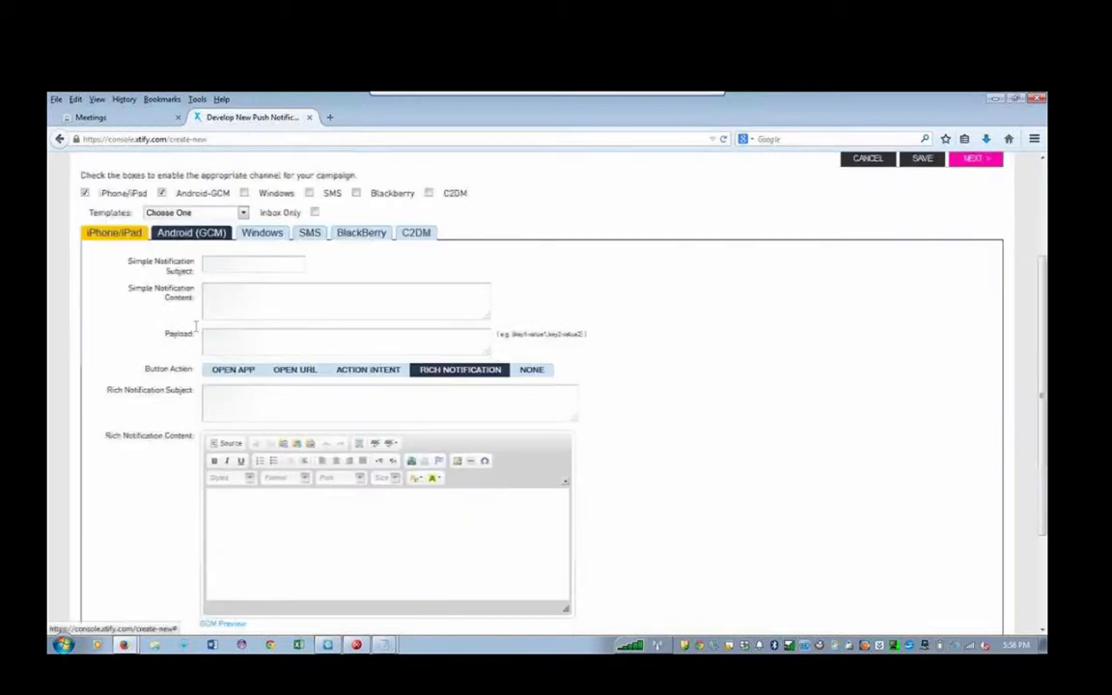
{"action": "left_click", "coordinate": [116, 236]}
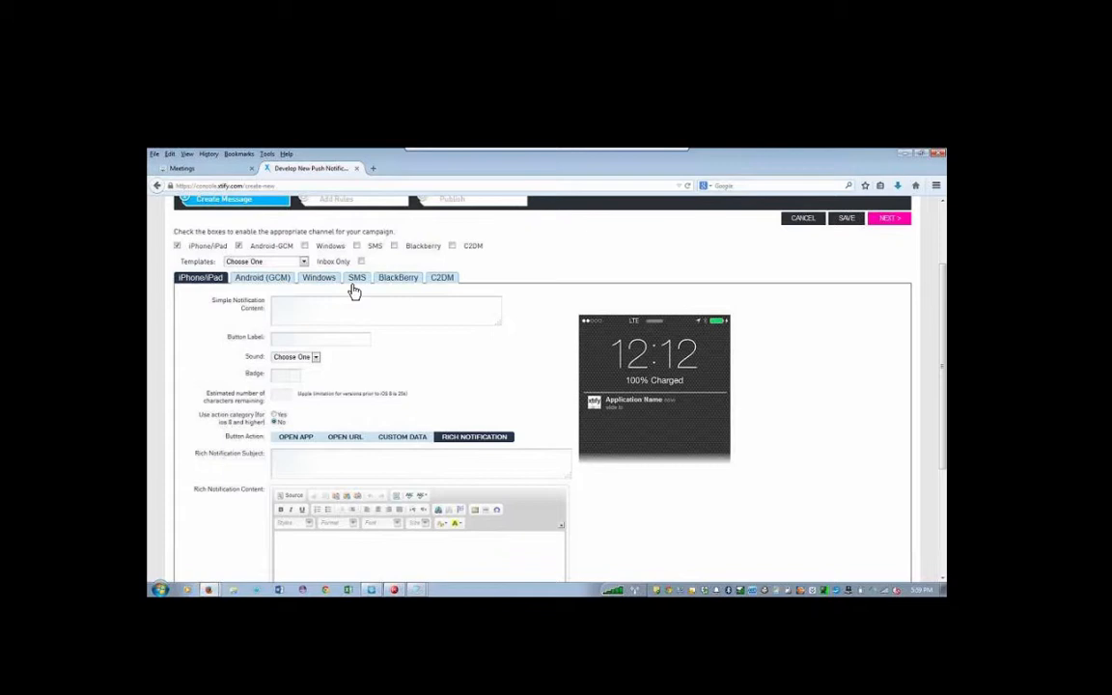
Apply the VT Cycling template to the notification and accept replacing its content.
{"action": "left_click", "coordinate": [283, 262]}
{"action": "key", "text": "End"}
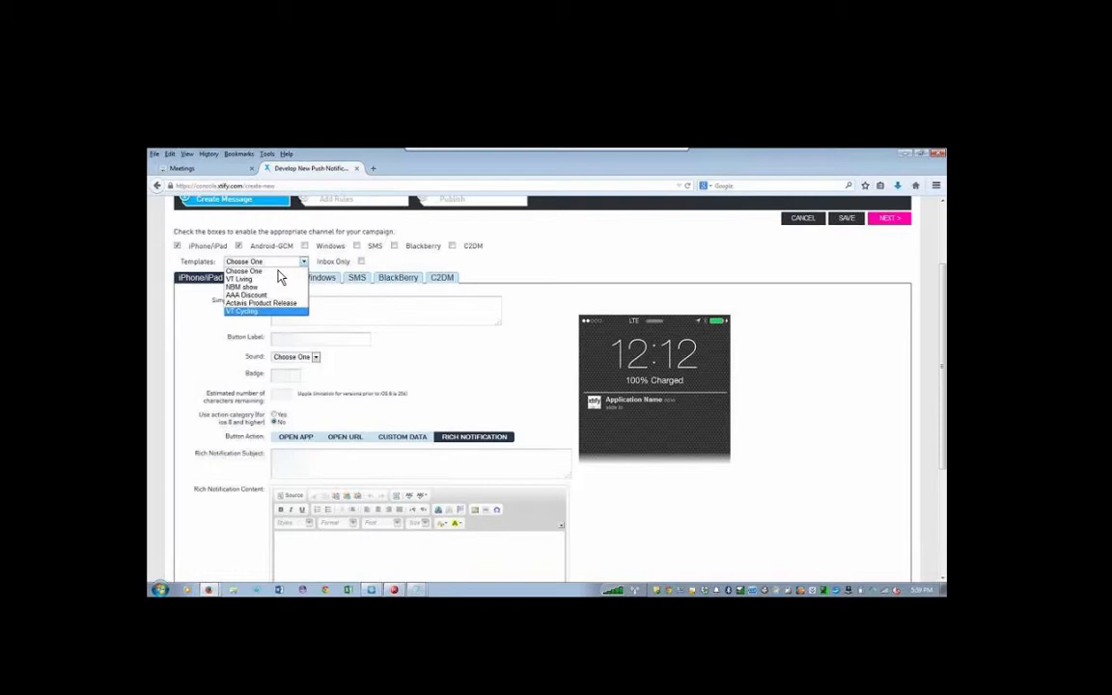
{"action": "key", "text": "Return"}
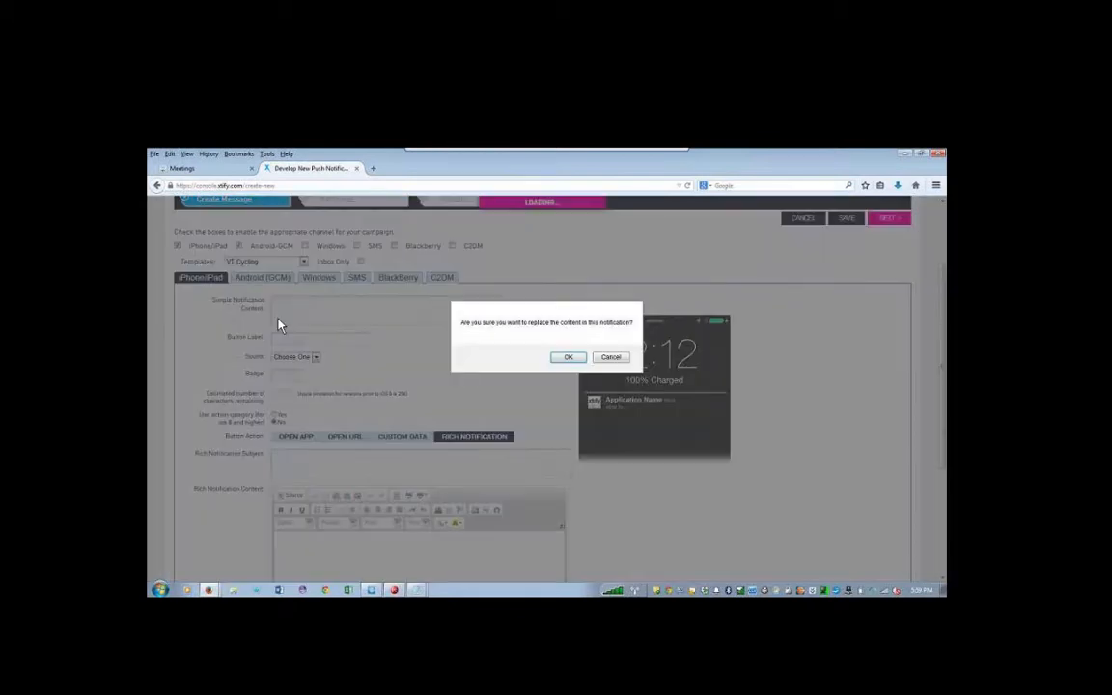
{"action": "key", "text": "Return"}
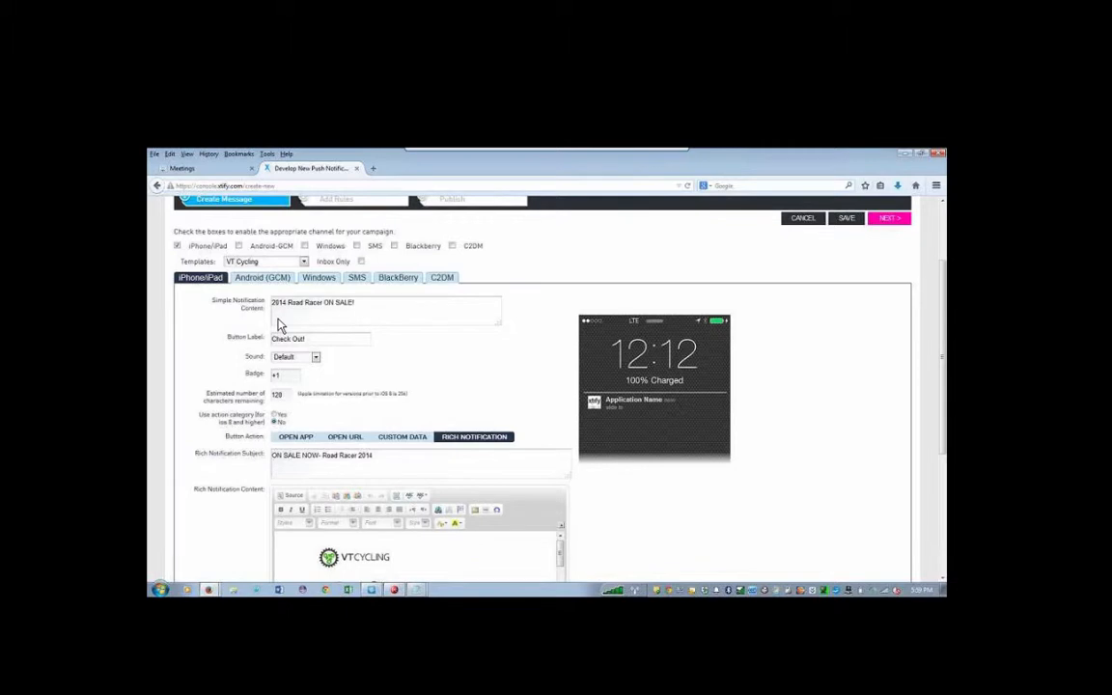
Review the template's iPhone/iPad message fields and alternative button actions, and return the button action to Rich Notification.
{"action": "scroll", "coordinate": [305, 322], "scroll_direction": "down", "scroll_amount": 1}
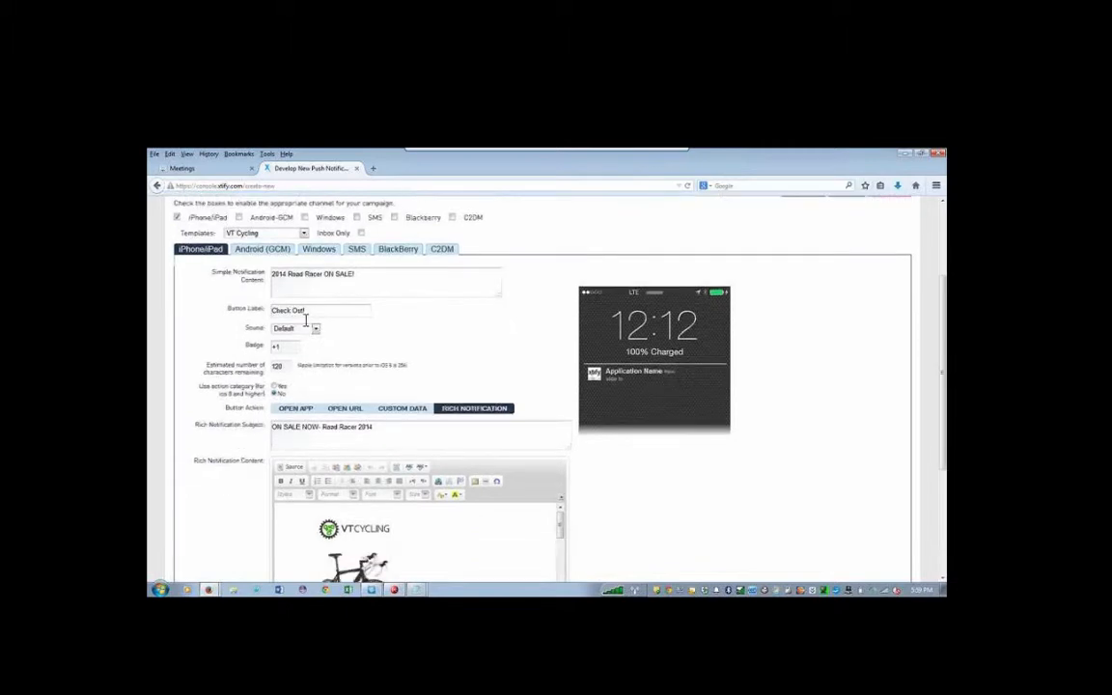
{"action": "scroll", "coordinate": [306, 320], "scroll_direction": "down", "scroll_amount": 1}
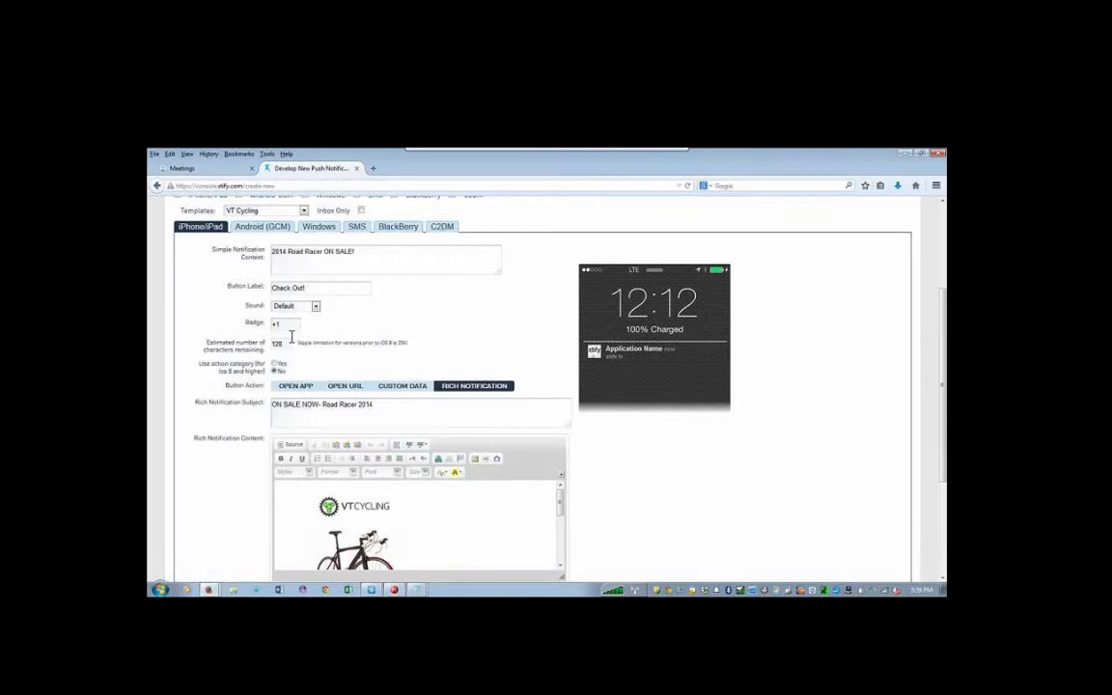
{"action": "scroll", "coordinate": [291, 336], "scroll_direction": "down", "scroll_amount": 1}
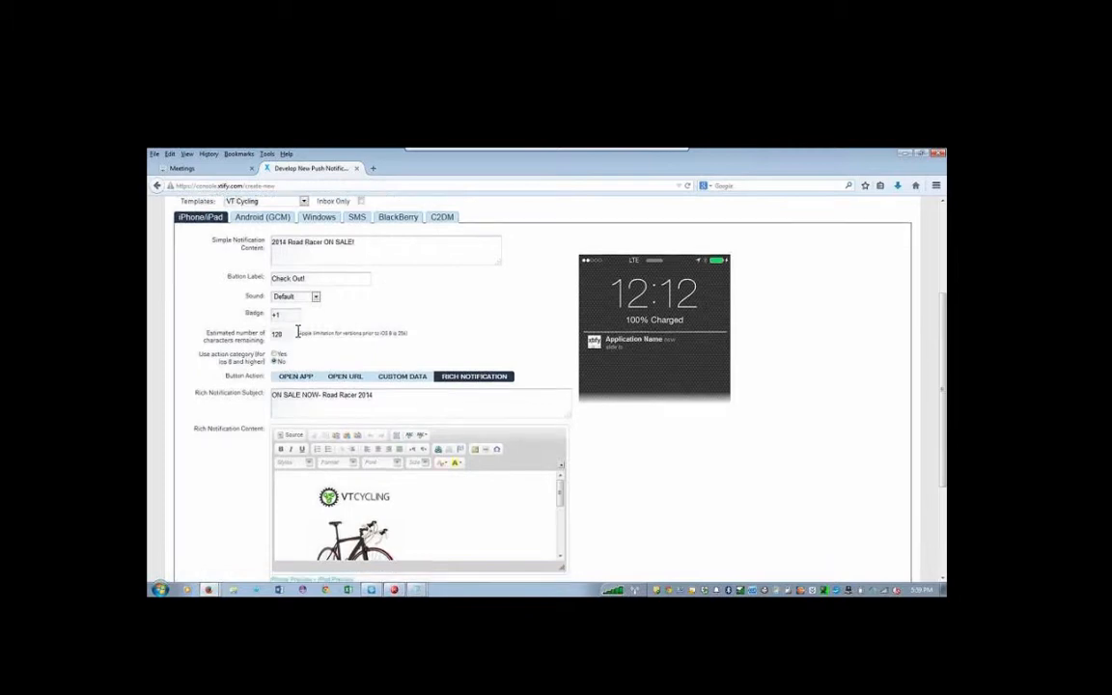
{"action": "scroll", "coordinate": [298, 332], "scroll_direction": "down", "scroll_amount": 2}
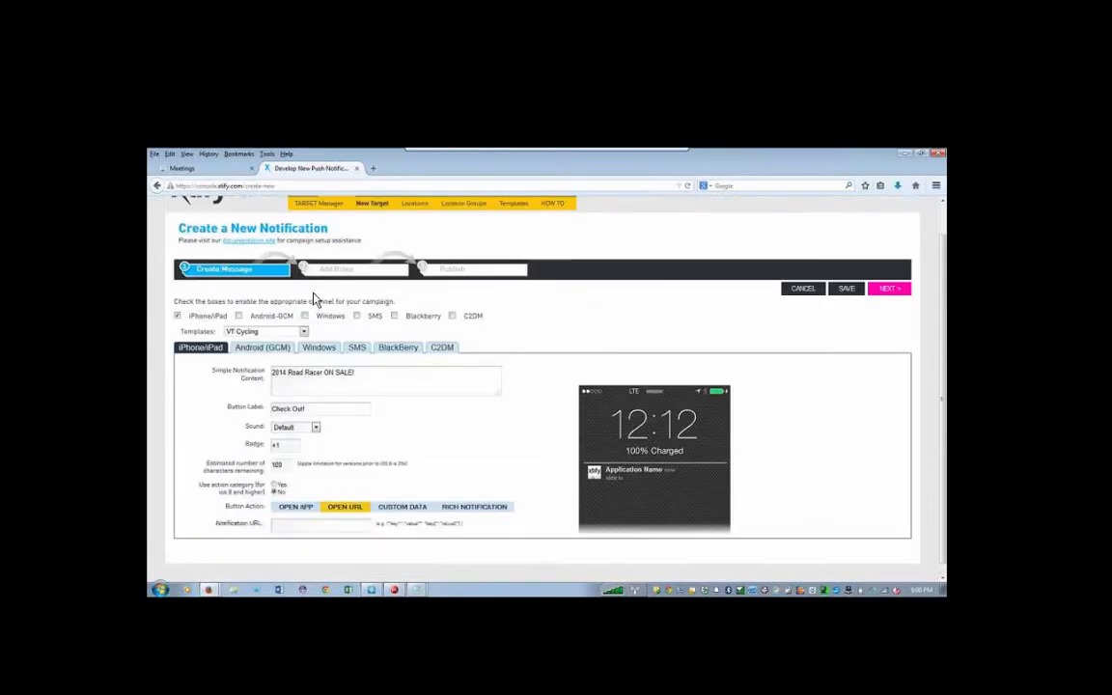
{"action": "scroll", "coordinate": [328, 405], "scroll_direction": "down", "scroll_amount": 1}
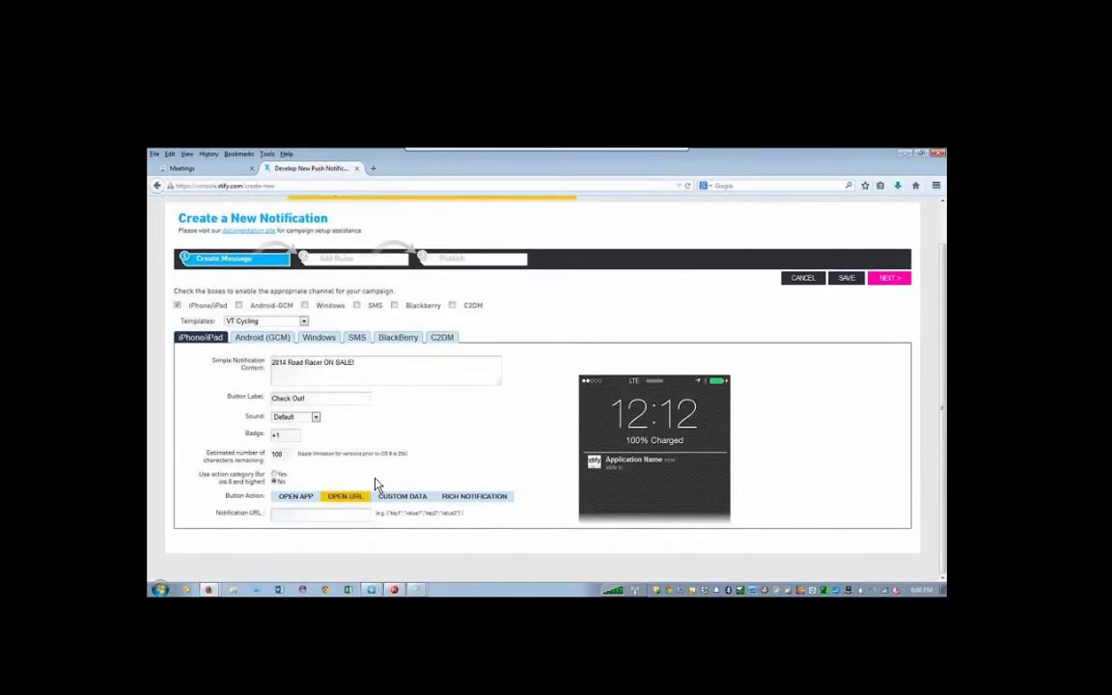
{"action": "left_click", "coordinate": [378, 501]}
{"action": "left_click", "coordinate": [474, 499]}
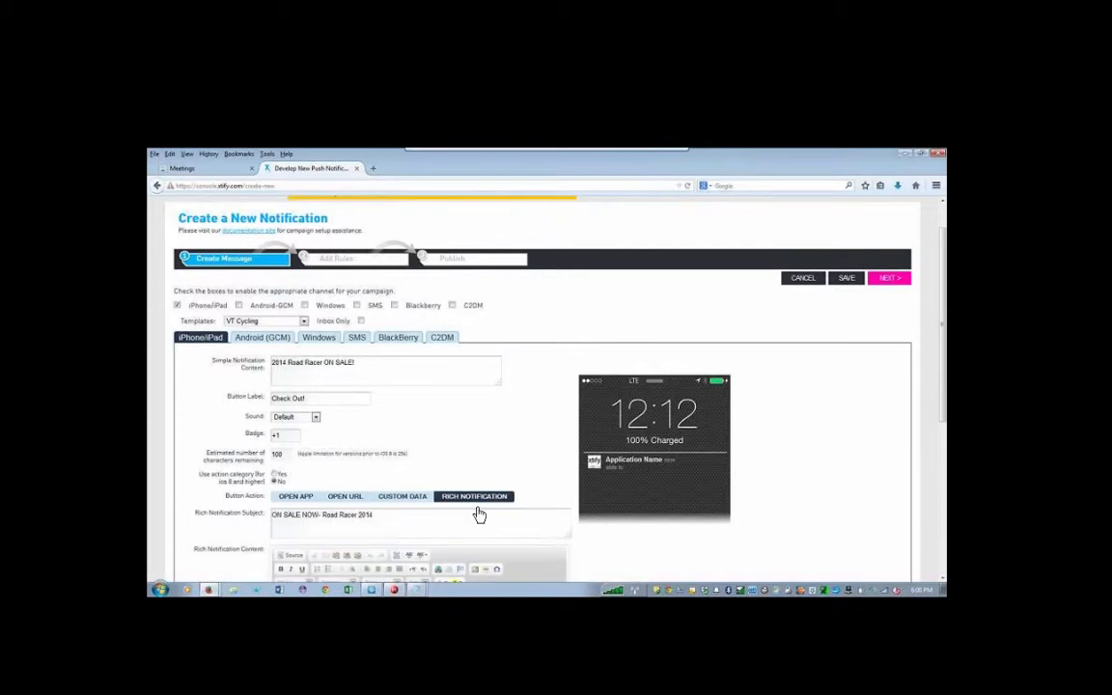
Examine the rich notification's content, expiration settings and primary action options, keeping Open URL as the primary action.
{"action": "scroll", "coordinate": [454, 482], "scroll_direction": "down", "scroll_amount": 1}
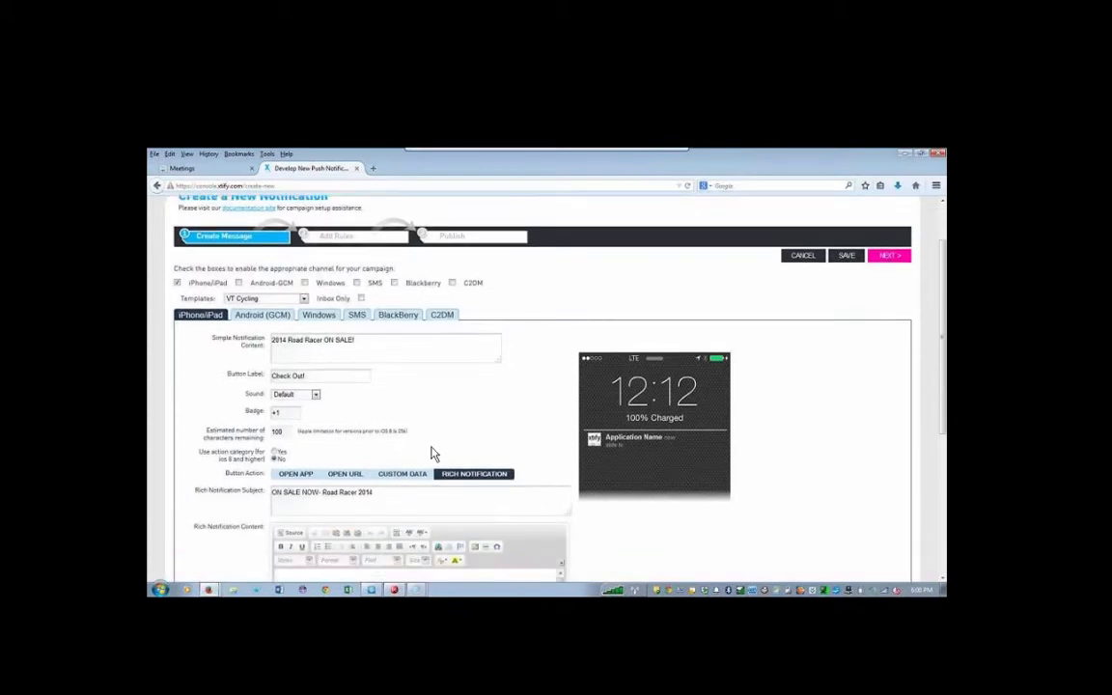
{"action": "scroll", "coordinate": [431, 453], "scroll_direction": "down", "scroll_amount": 5}
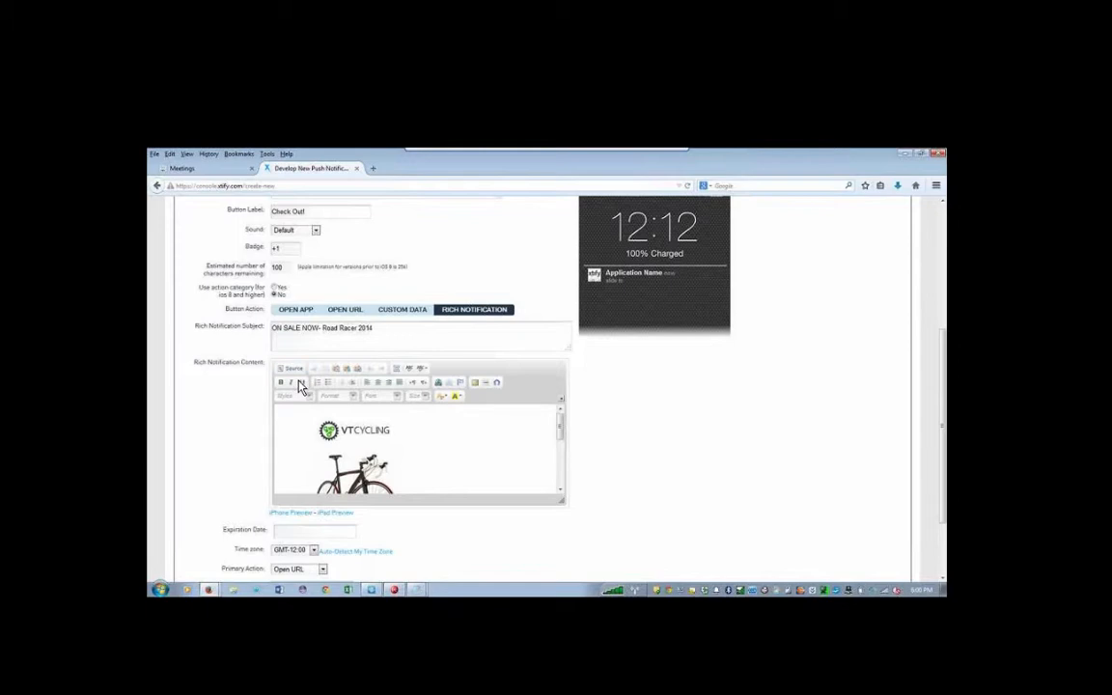
{"action": "left_click", "coordinate": [545, 434]}
{"action": "scroll", "coordinate": [546, 434], "scroll_direction": "down", "scroll_amount": 1}
{"action": "scroll", "coordinate": [555, 440], "scroll_direction": "down", "scroll_amount": 3}
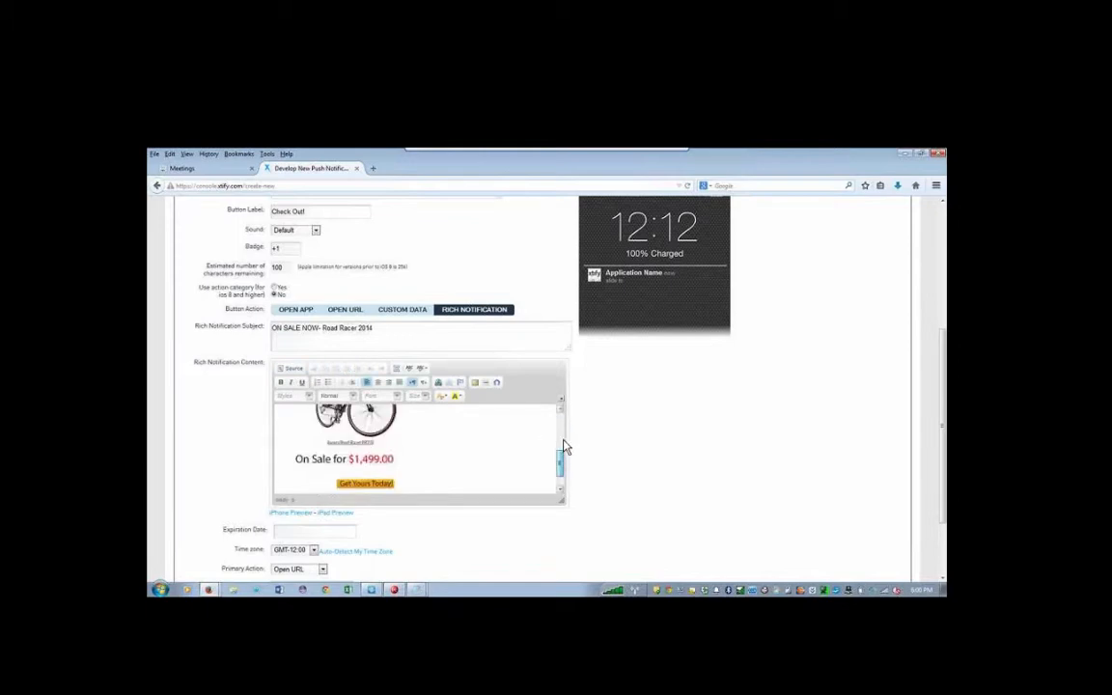
{"action": "scroll", "coordinate": [558, 461], "scroll_direction": "up", "scroll_amount": 3}
{"action": "scroll", "coordinate": [559, 454], "scroll_direction": "up", "scroll_amount": 1}
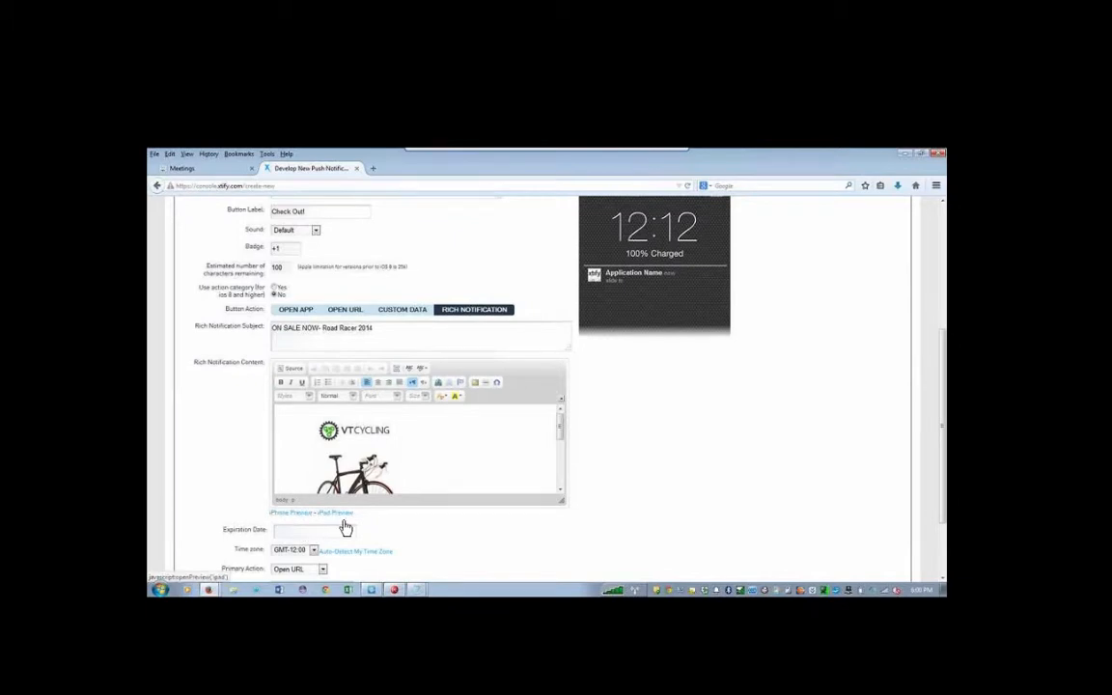
{"action": "scroll", "coordinate": [379, 506], "scroll_direction": "down", "scroll_amount": 3}
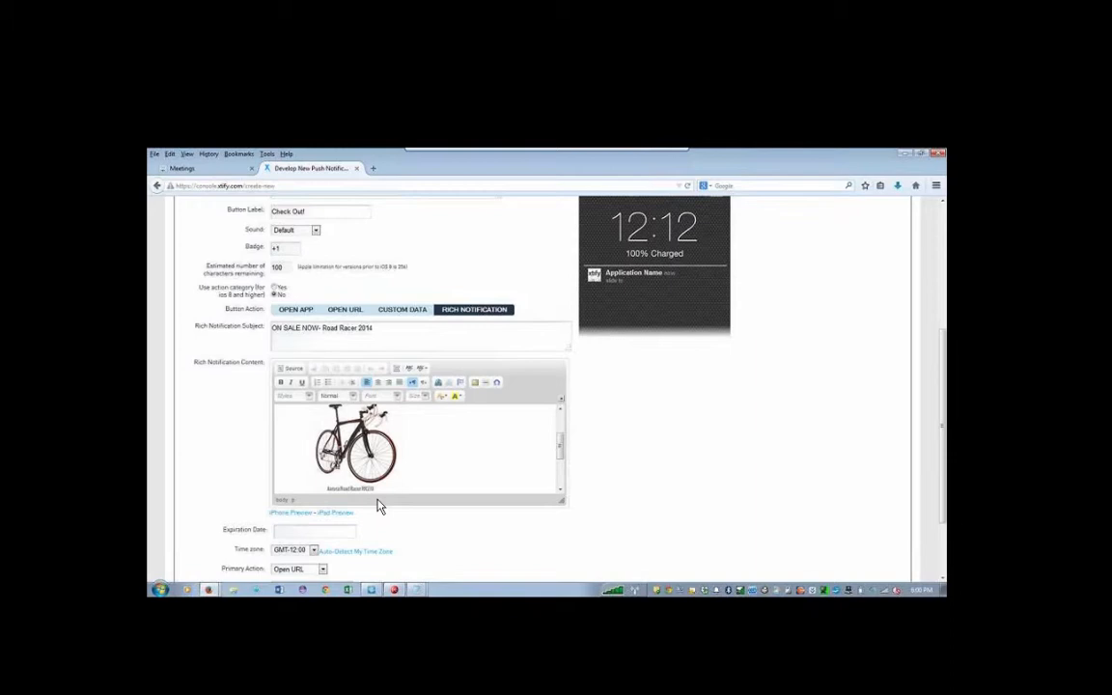
{"action": "scroll", "coordinate": [652, 476], "scroll_direction": "down", "scroll_amount": 2}
{"action": "scroll", "coordinate": [652, 476], "scroll_direction": "down", "scroll_amount": 1}
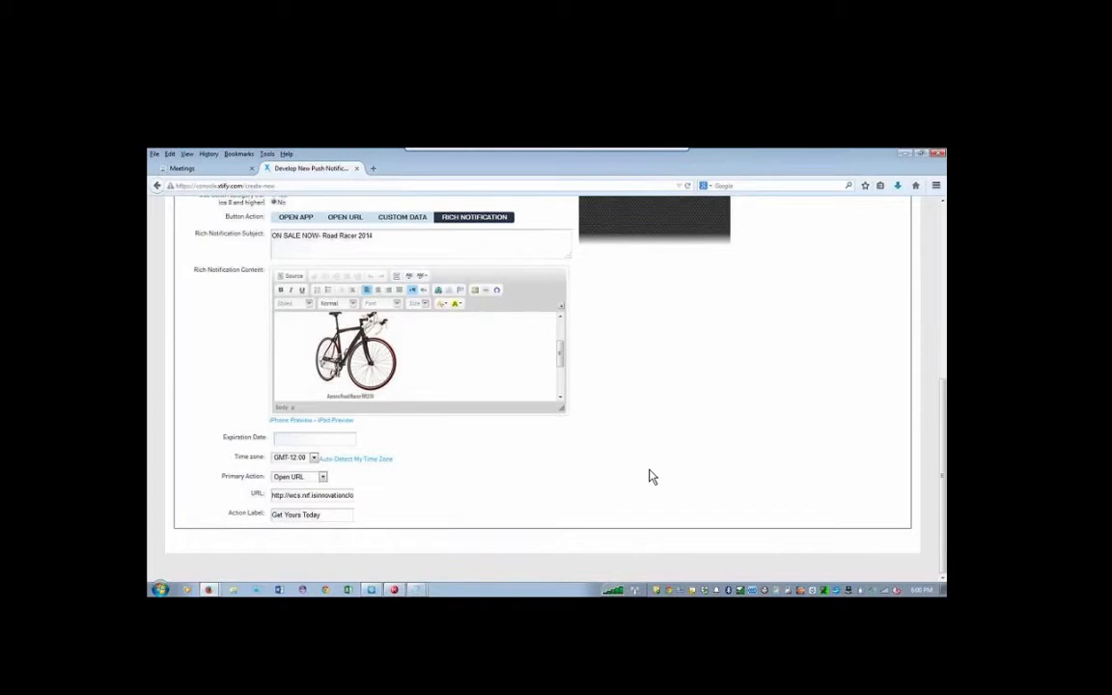
{"action": "left_click", "coordinate": [321, 477]}
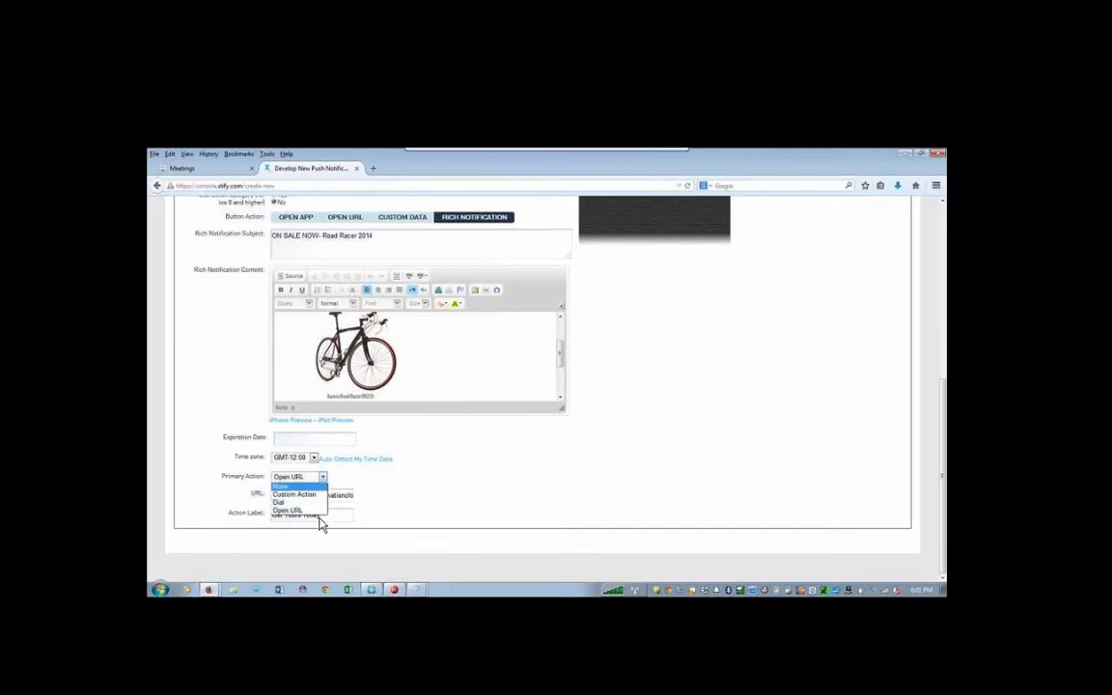
{"action": "left_click", "coordinate": [322, 524]}
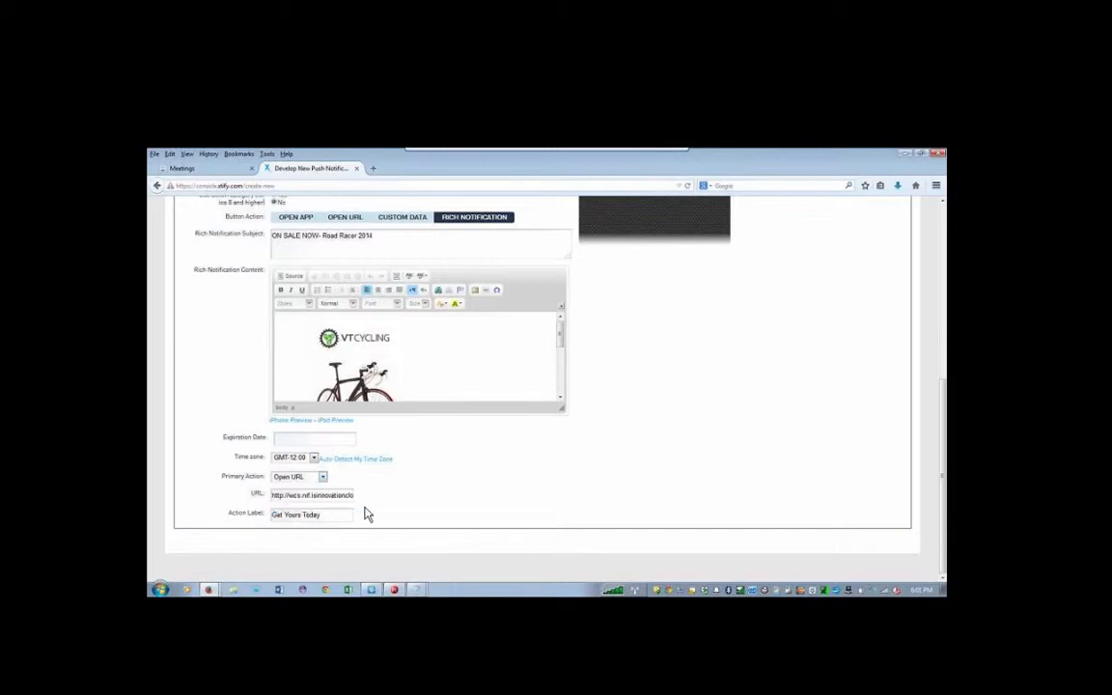
Finish the message stage and advance the notification to the Add Rules stage.
{"action": "scroll", "coordinate": [461, 406], "scroll_direction": "up", "scroll_amount": 3}
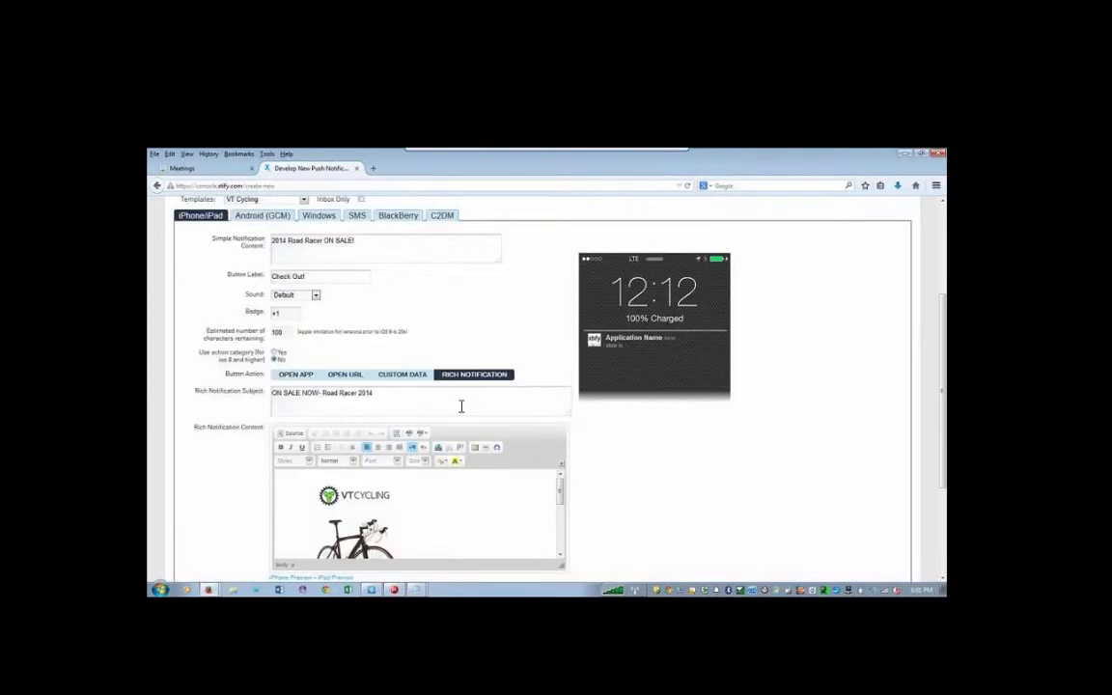
{"action": "scroll", "coordinate": [460, 406], "scroll_direction": "up", "scroll_amount": 3}
{"action": "left_click", "coordinate": [888, 324]}
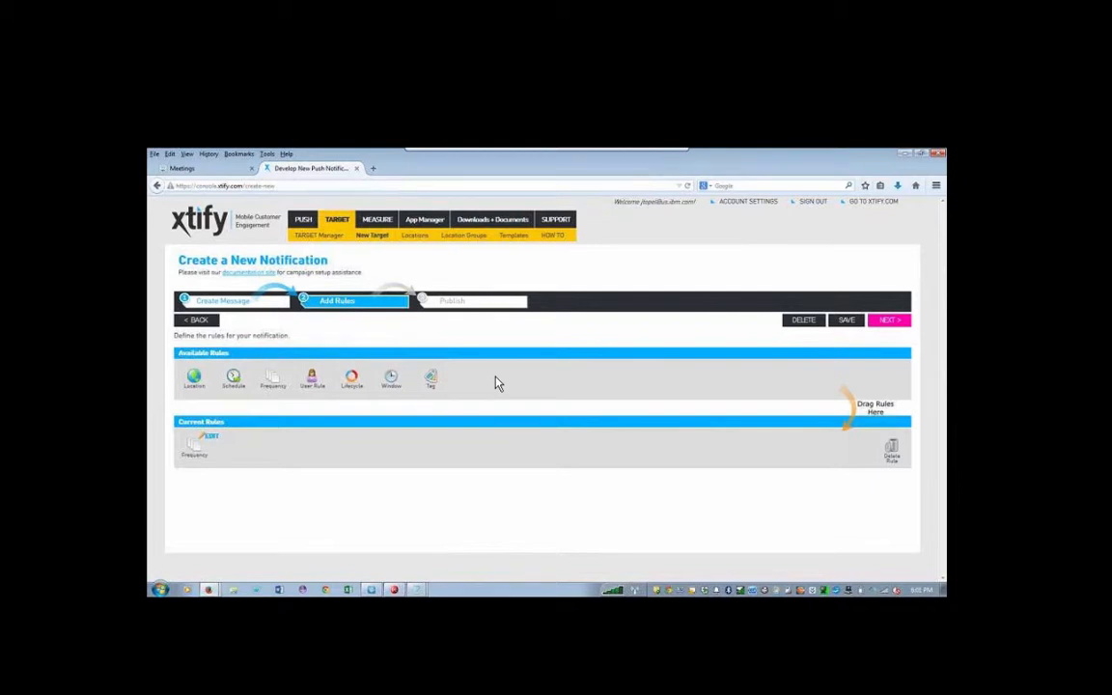
Try adding a location rule for Xtify Office with a radius of 0.75 miles, and cancel the rule.
{"action": "left_click_drag", "start_coordinate": [196, 380], "coordinate": [209, 397]}
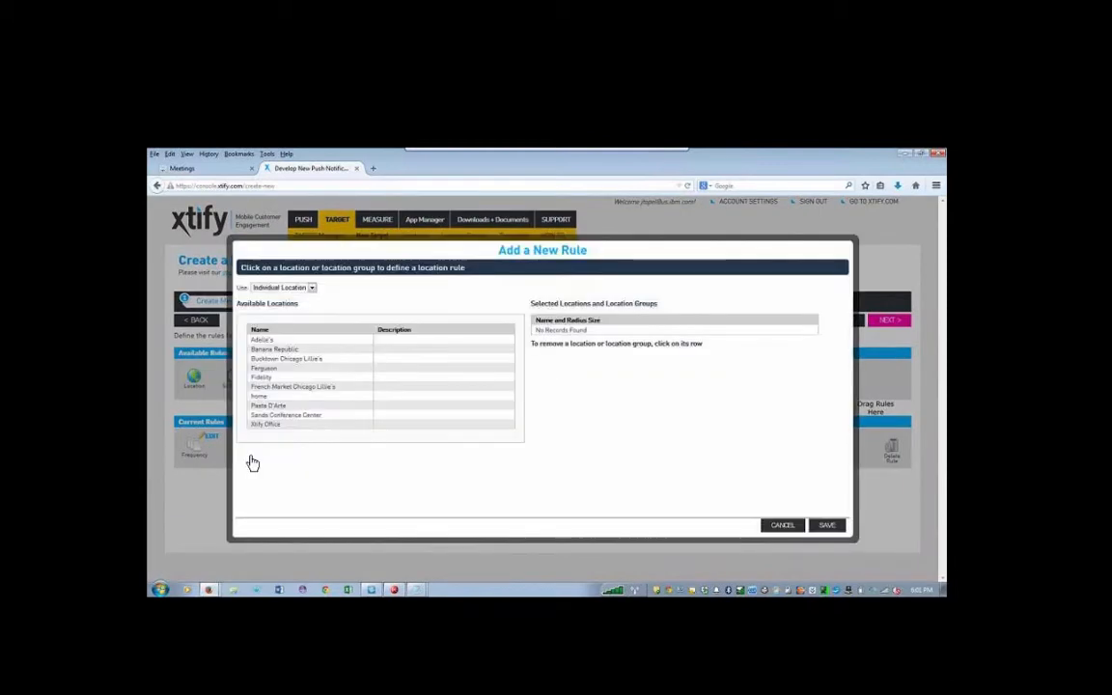
{"action": "left_click", "coordinate": [273, 426]}
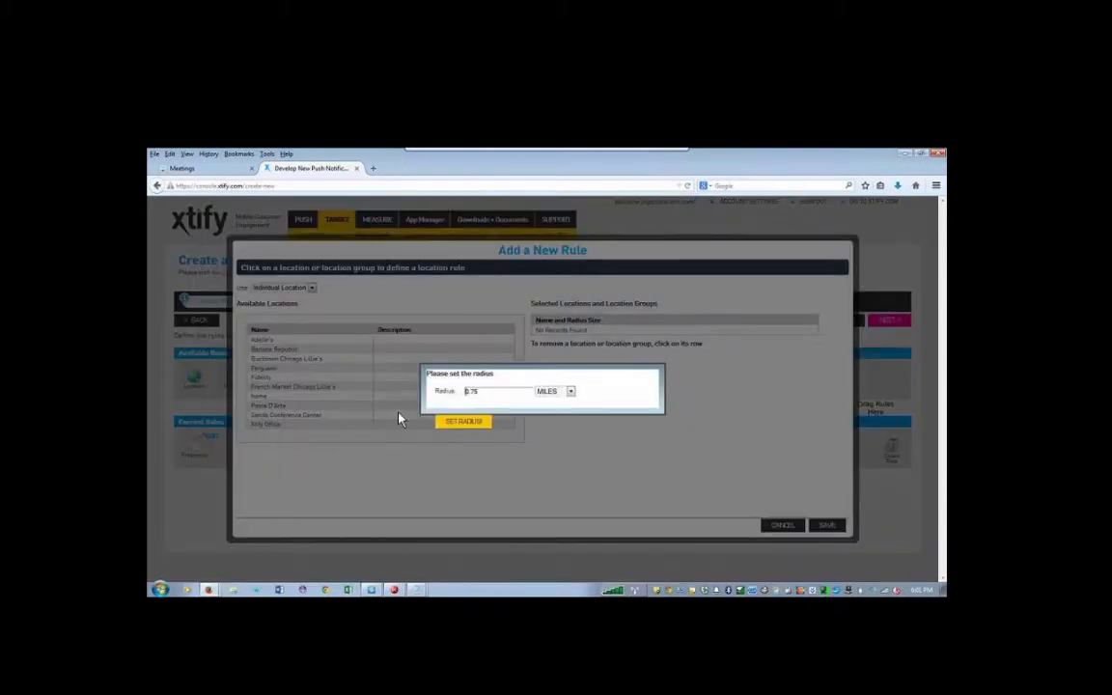
{"action": "left_click", "coordinate": [470, 432]}
{"action": "left_click", "coordinate": [471, 424]}
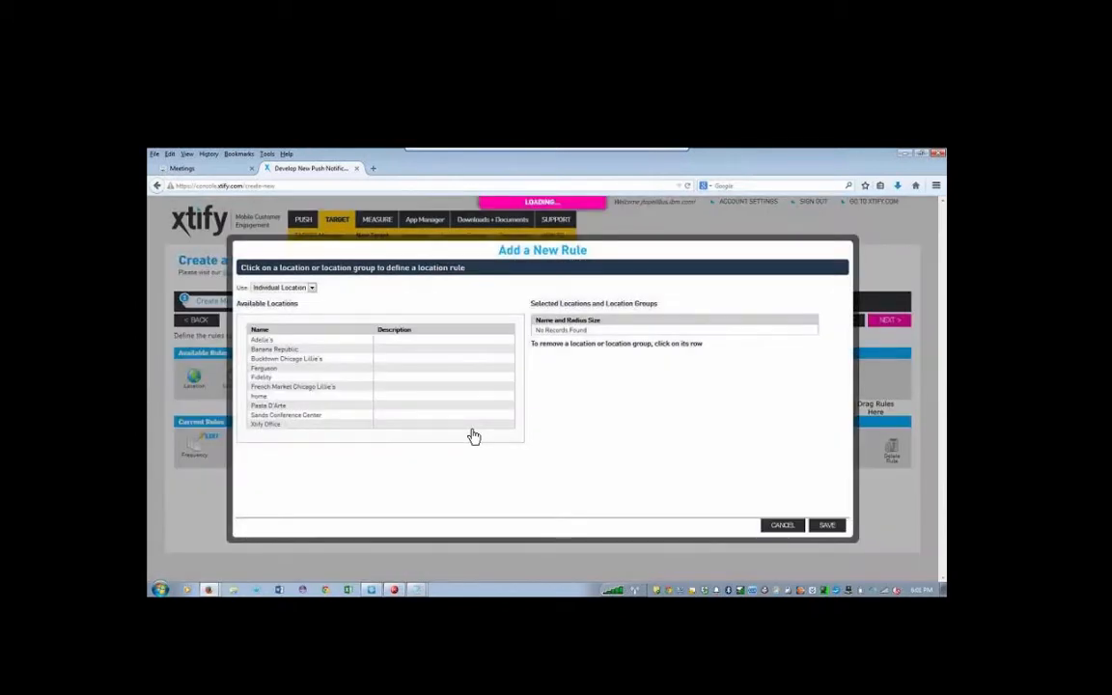
{"action": "left_click", "coordinate": [783, 528]}
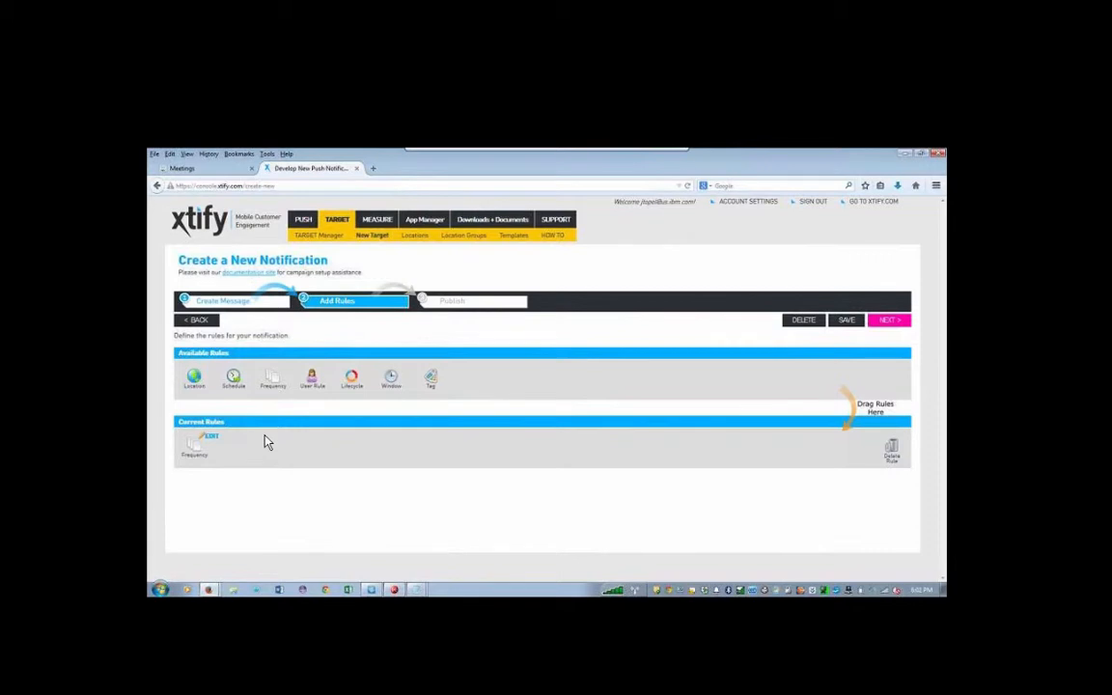
Inspect the Window rule's date range, weekday and time range settings, and leave without adding the rule.
{"action": "left_click_drag", "start_coordinate": [398, 386], "coordinate": [379, 455]}
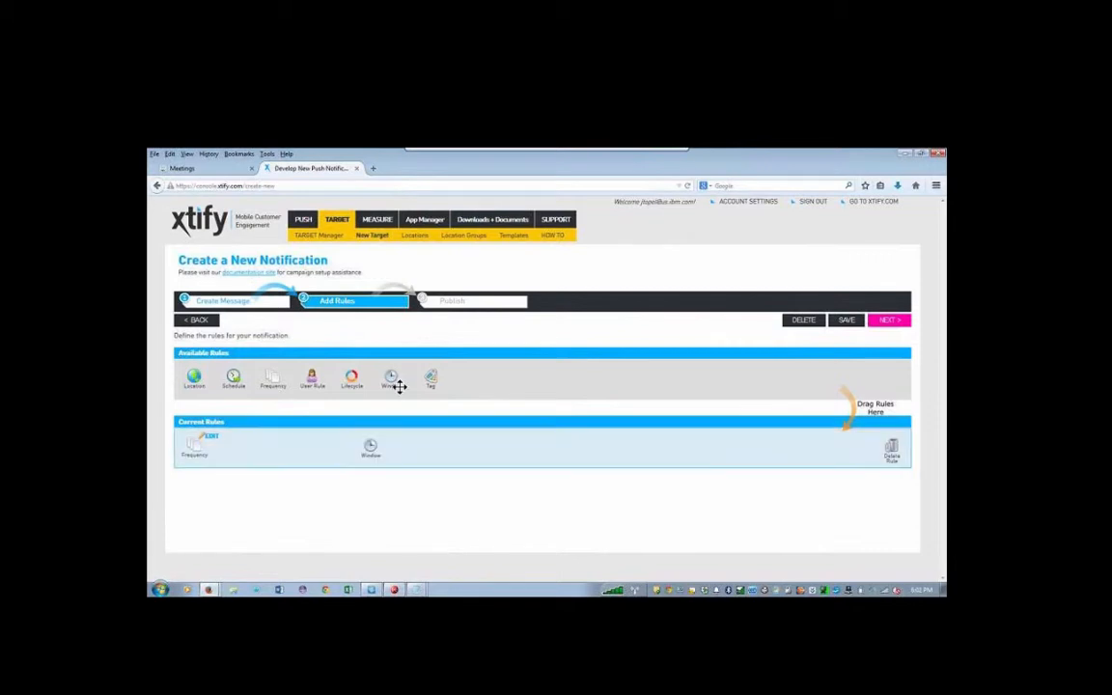
{"action": "left_click_drag", "start_coordinate": [398, 385], "coordinate": [379, 459]}
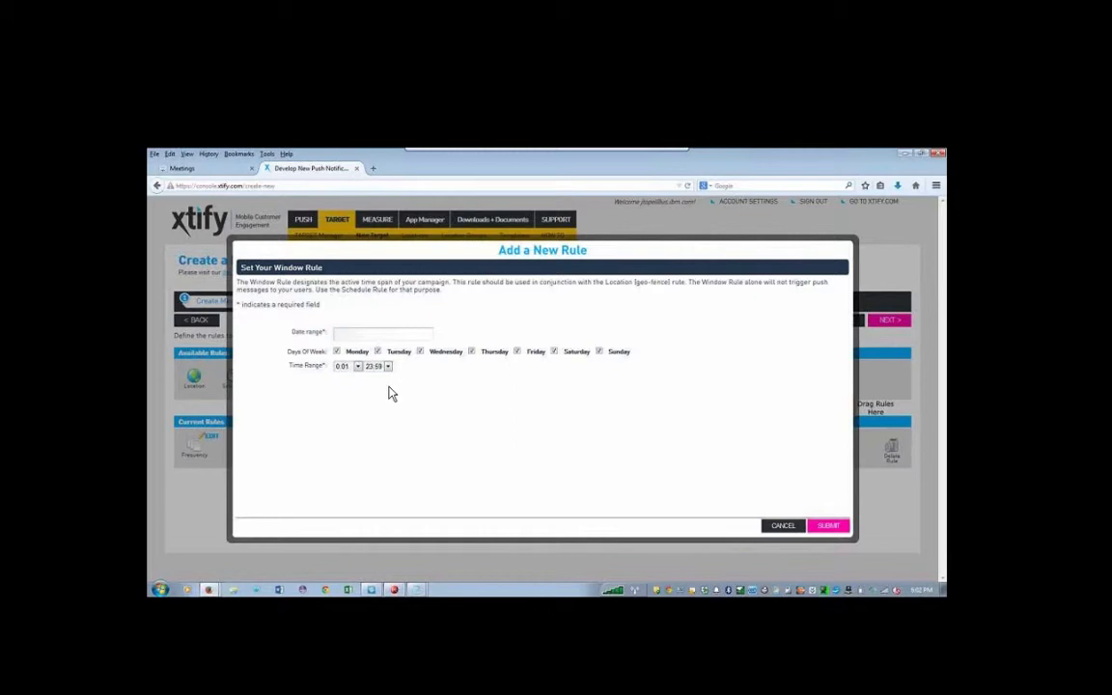
{"action": "left_click", "coordinate": [783, 527]}
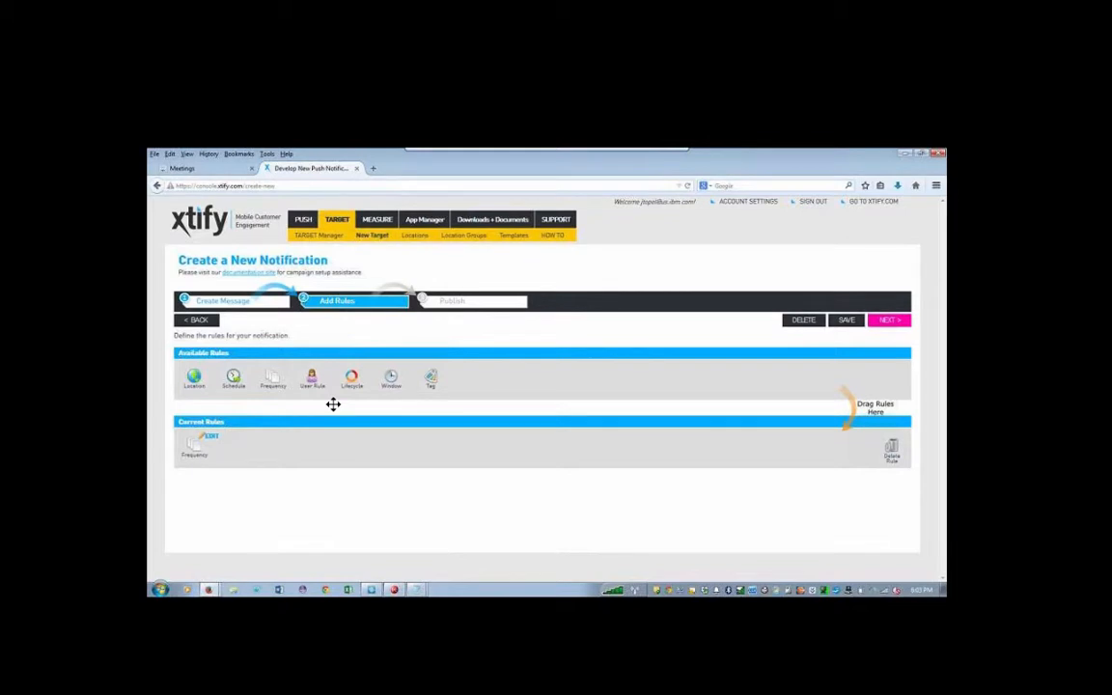
Inspect the Tag rule's include and exclude settings, cancel the rule, and advance the notification to the Publish stage.
{"action": "left_click_drag", "start_coordinate": [431, 377], "coordinate": [441, 383]}
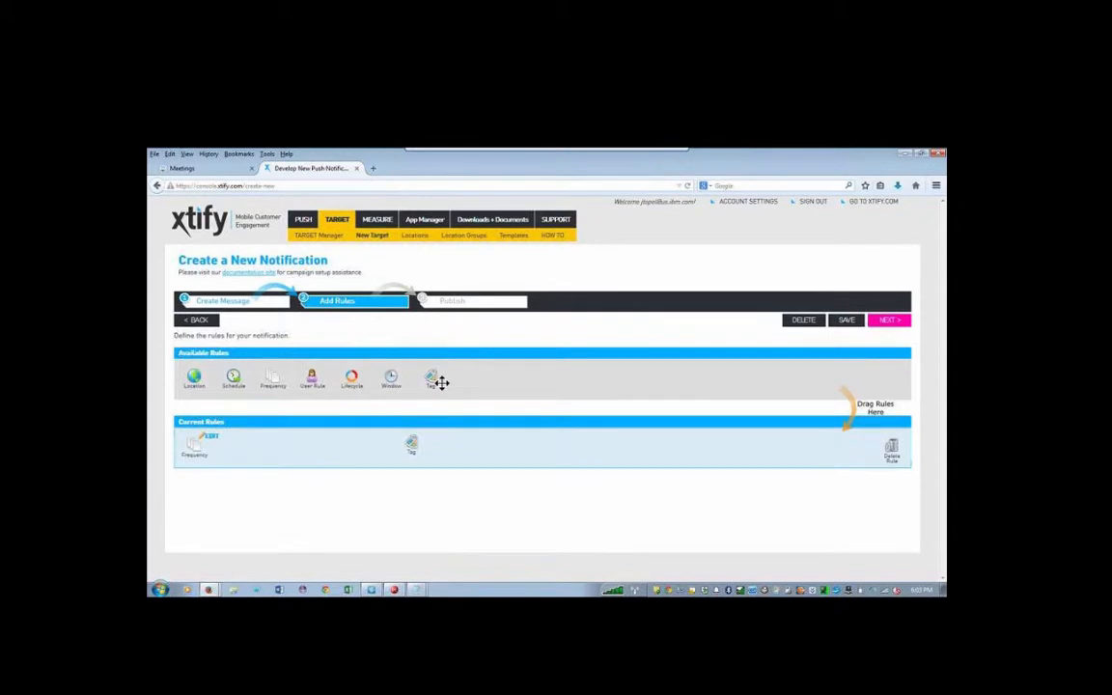
{"action": "left_click_drag", "start_coordinate": [441, 383], "coordinate": [422, 449]}
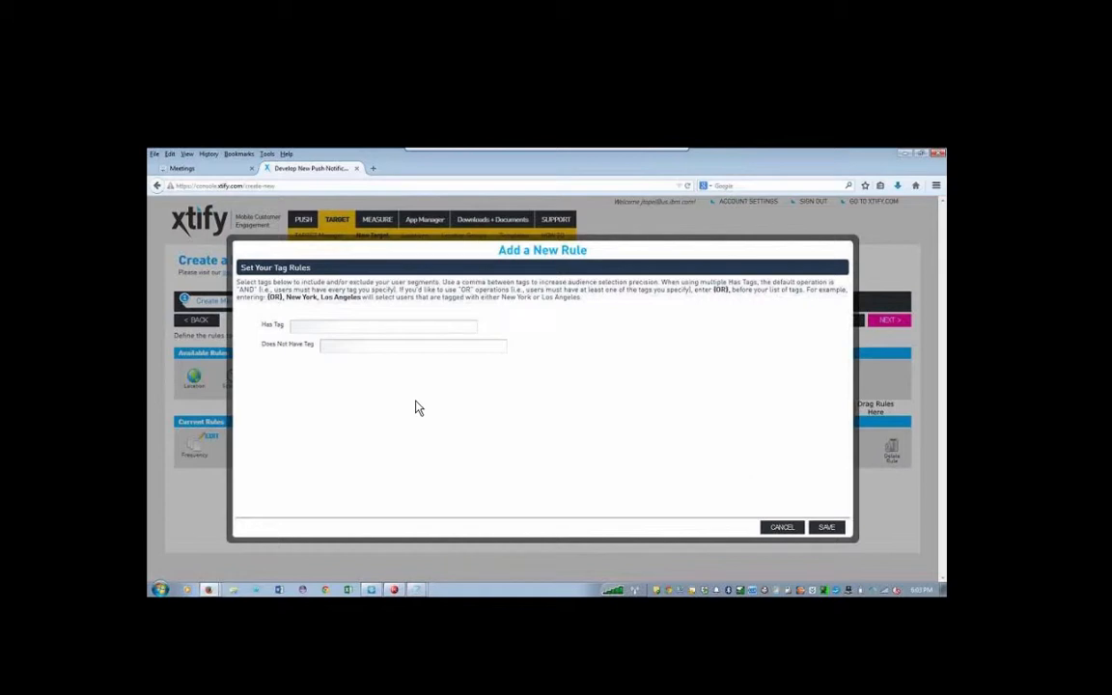
{"action": "left_click", "coordinate": [780, 530]}
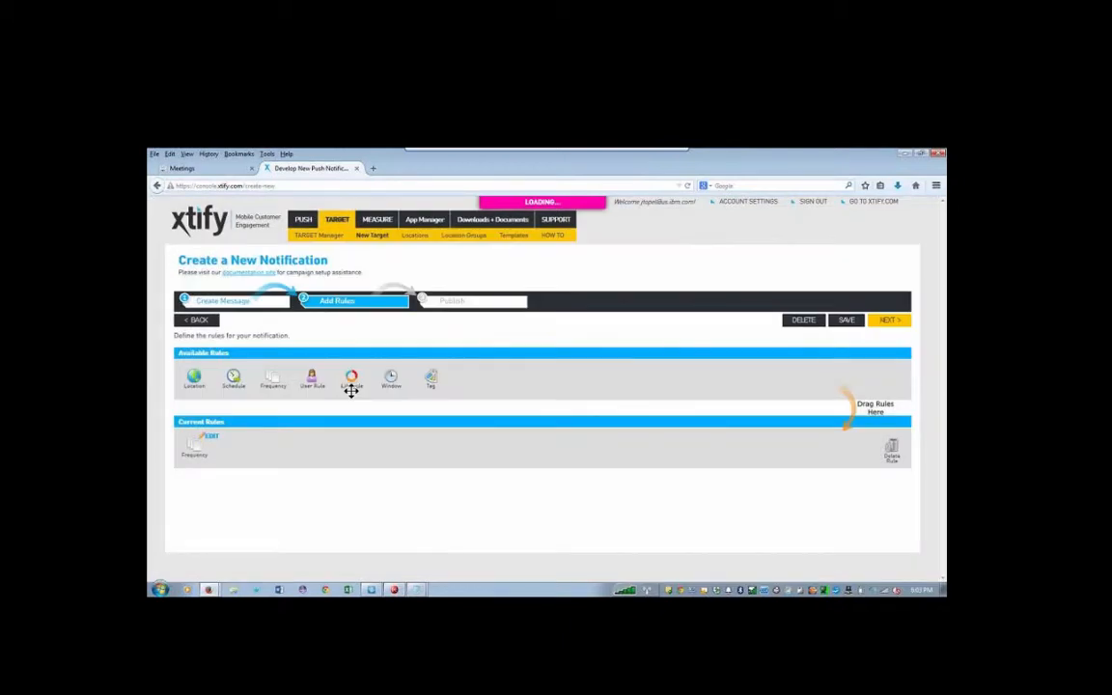
{"action": "left_click", "coordinate": [888, 321]}
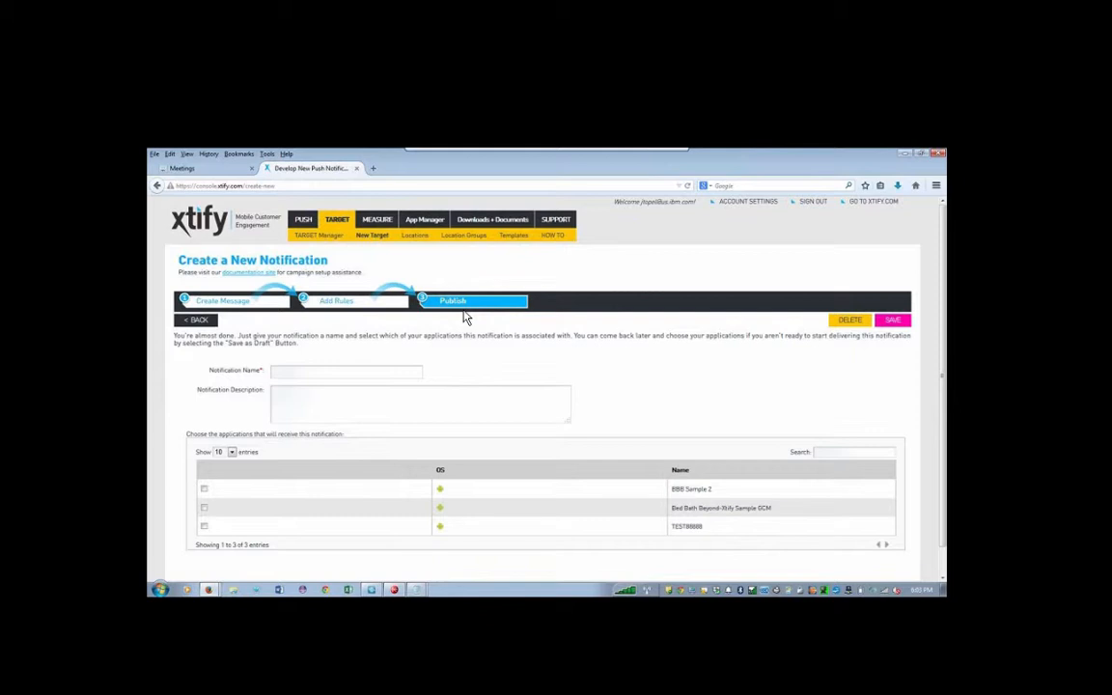
Delete the unfinished notification's entire configuration from the Publish stage.
{"action": "left_click", "coordinate": [850, 319]}
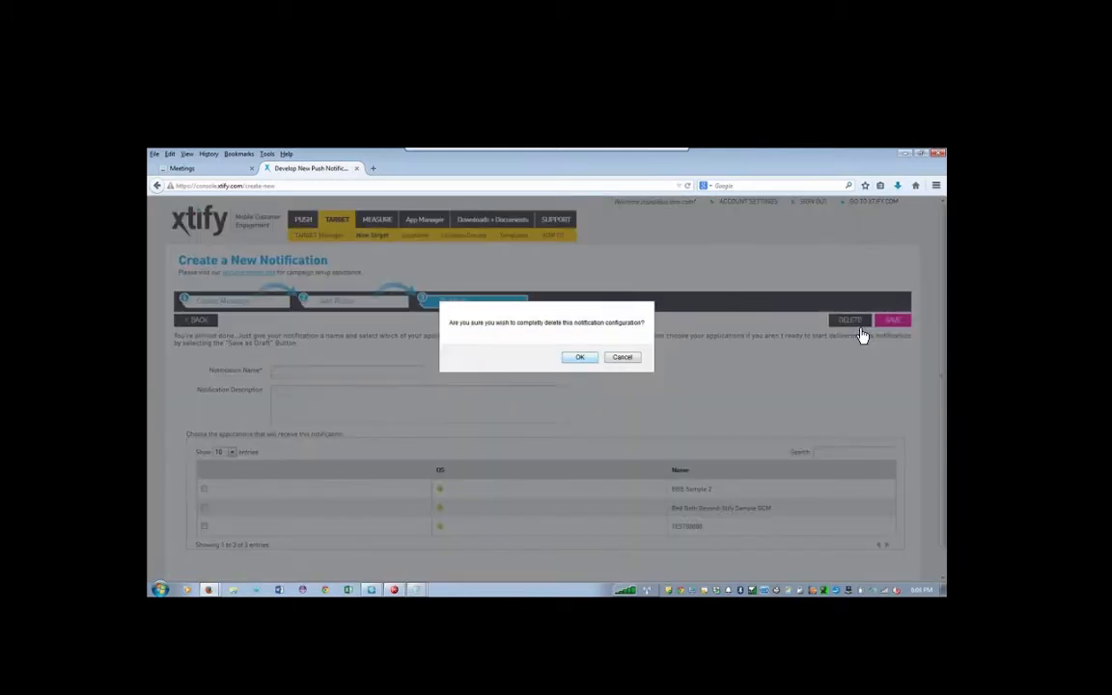
{"action": "left_click", "coordinate": [580, 357]}
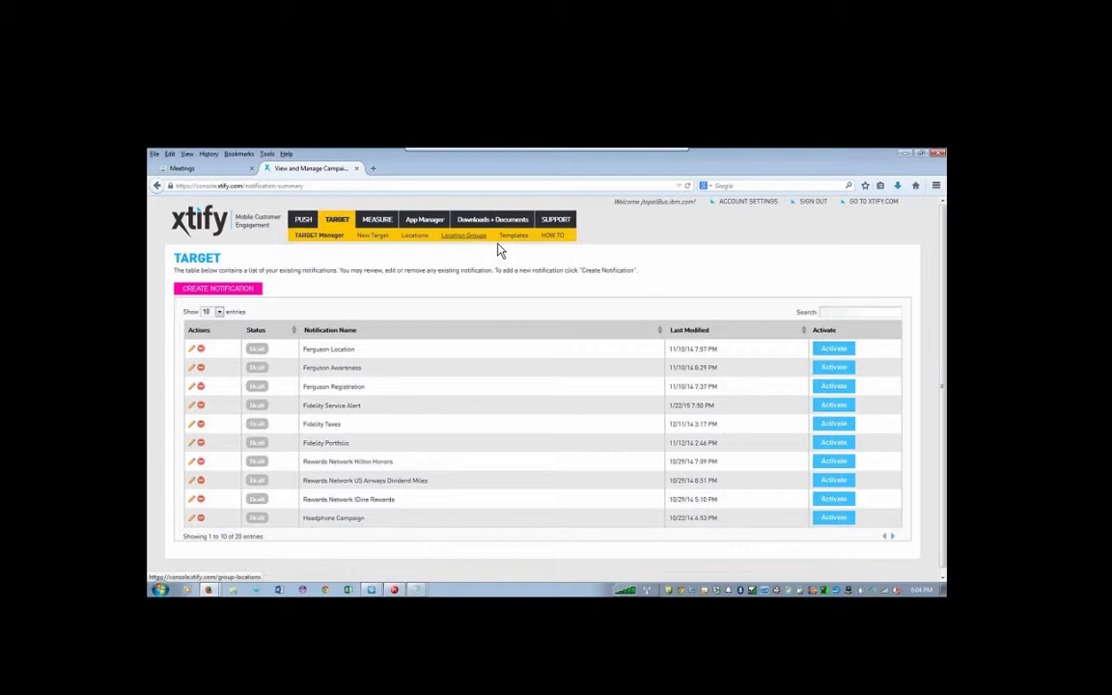
Open the Notification Performance Report and examine its chart, metric table and legend of field definitions.
{"action": "left_click", "coordinate": [383, 236]}
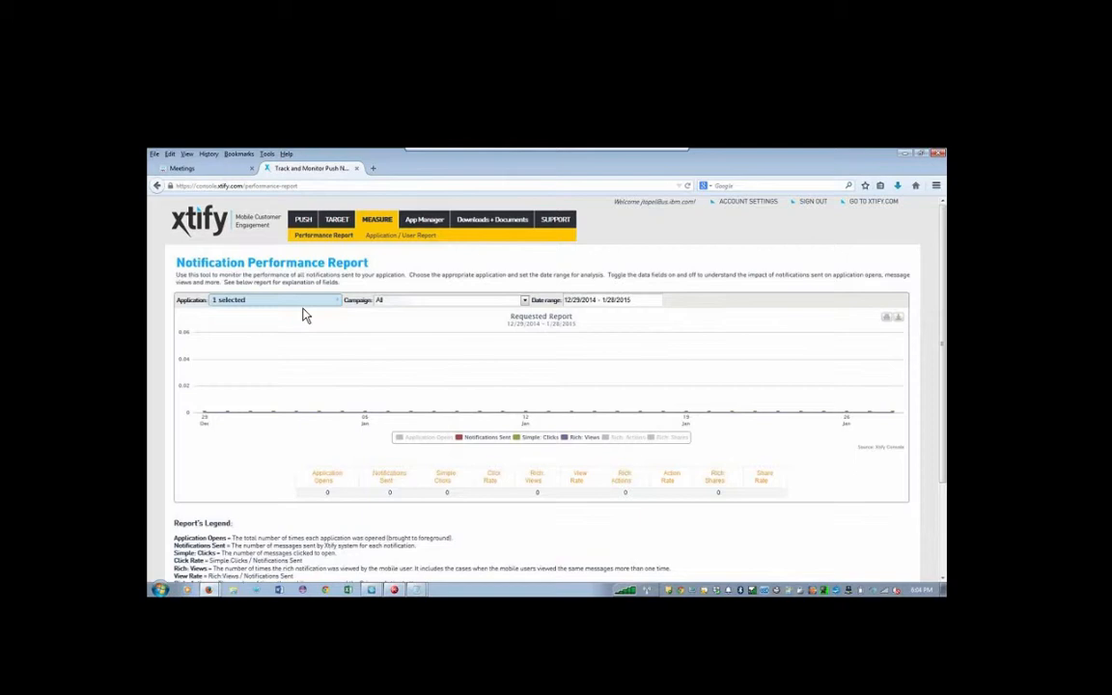
{"action": "scroll", "coordinate": [444, 328], "scroll_direction": "down", "scroll_amount": 1}
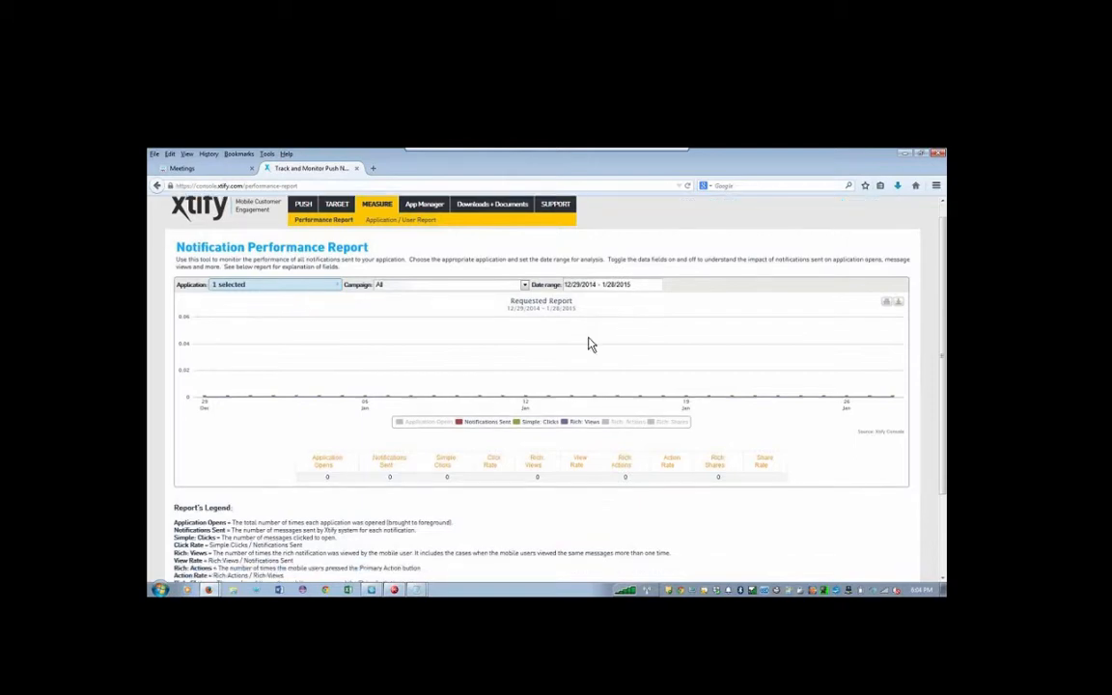
{"action": "scroll", "coordinate": [591, 344], "scroll_direction": "down", "scroll_amount": 3}
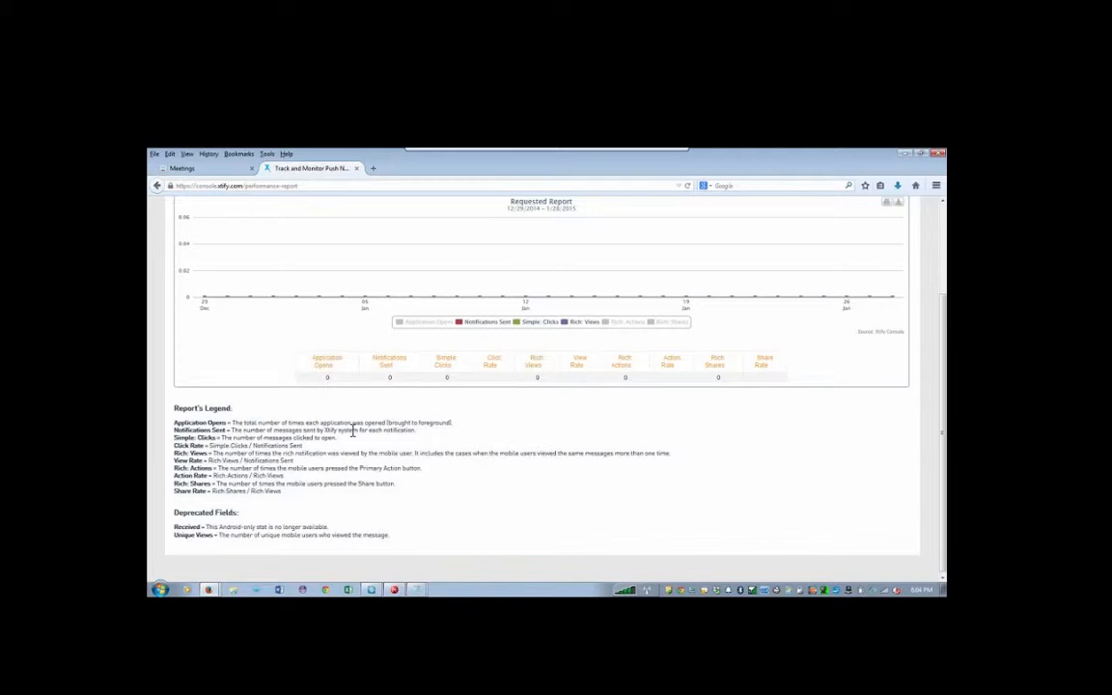
{"action": "scroll", "coordinate": [352, 432], "scroll_direction": "up", "scroll_amount": 3}
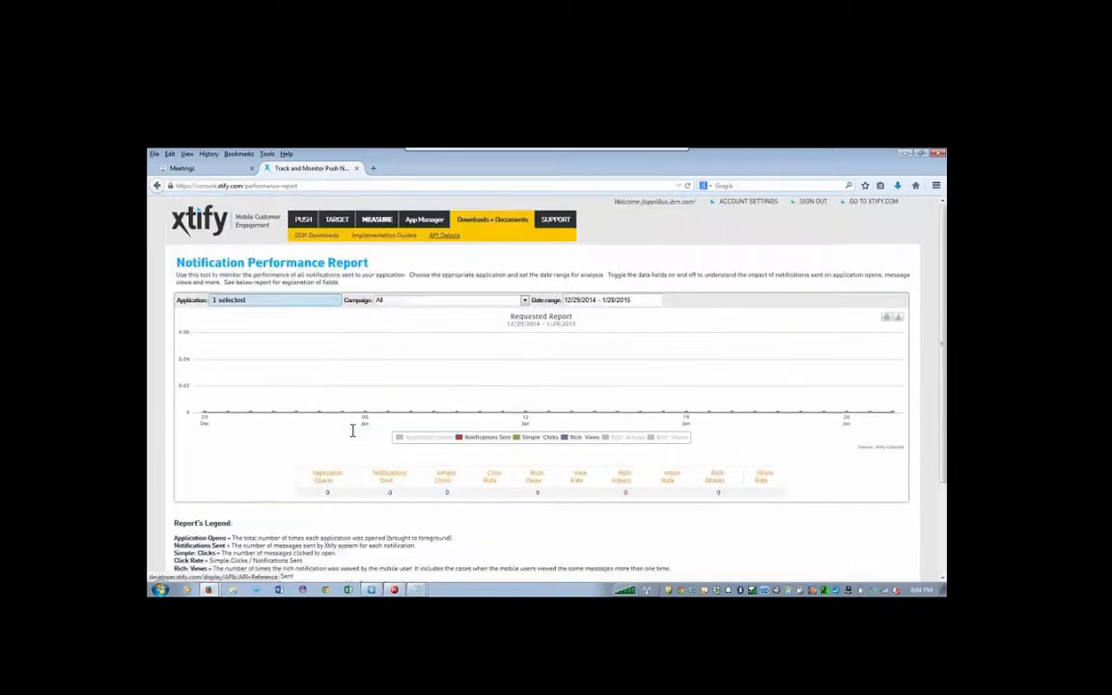